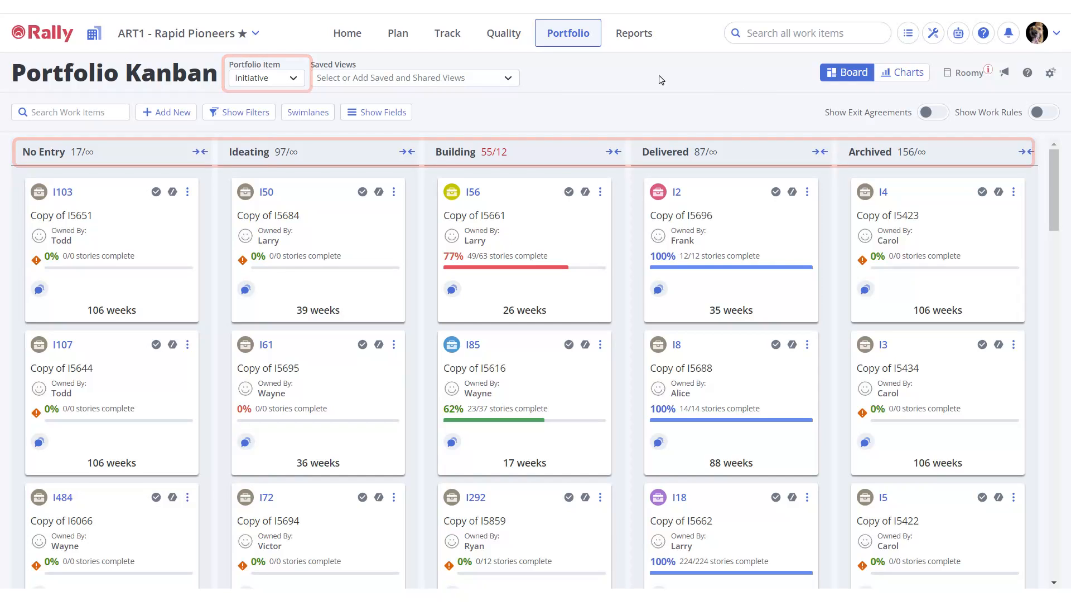
Step: Switch the board to Feature portfolio items and briefly show the exit agreements of the columns
left_click(295, 81)
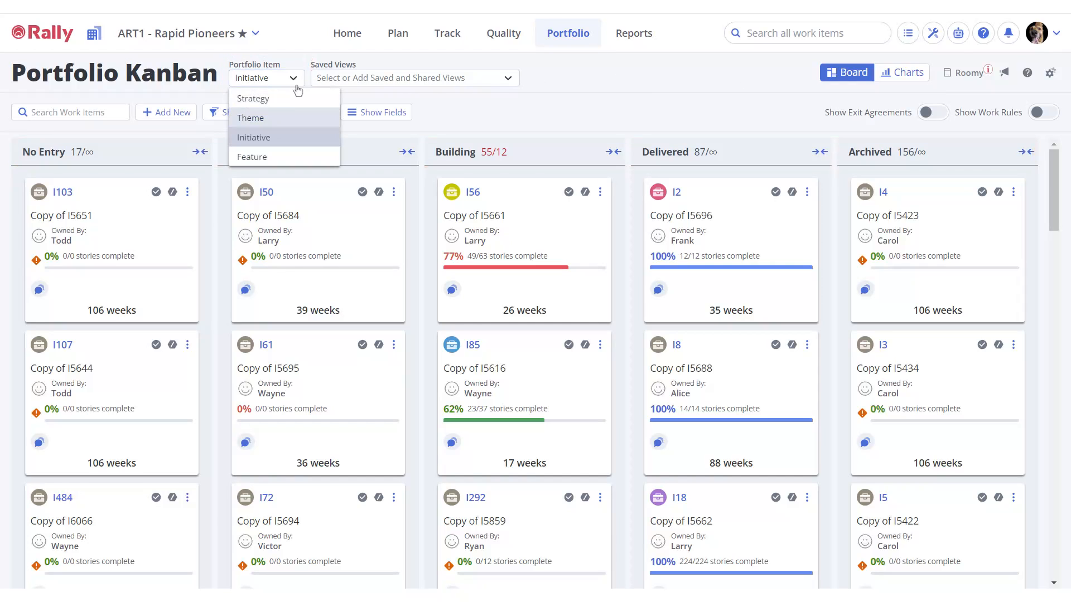
left_click(289, 157)
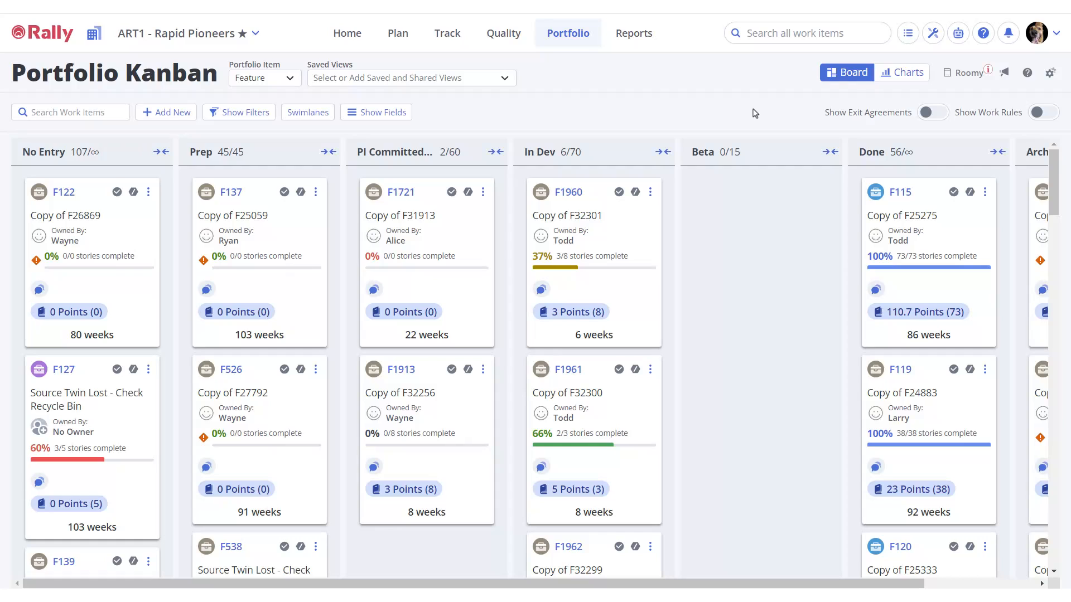
left_click(921, 114)
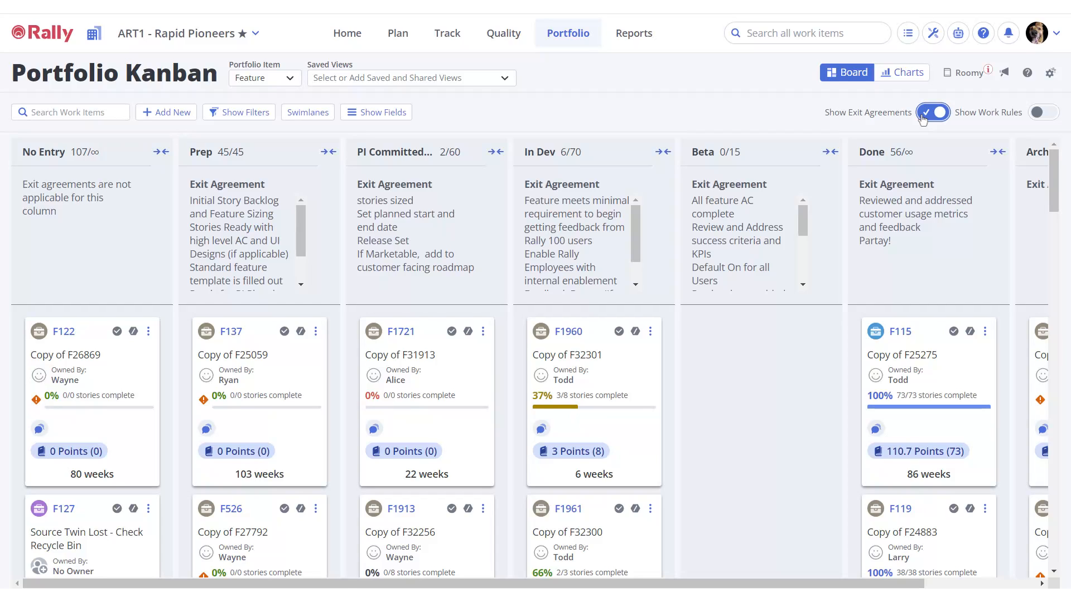
left_click(932, 113)
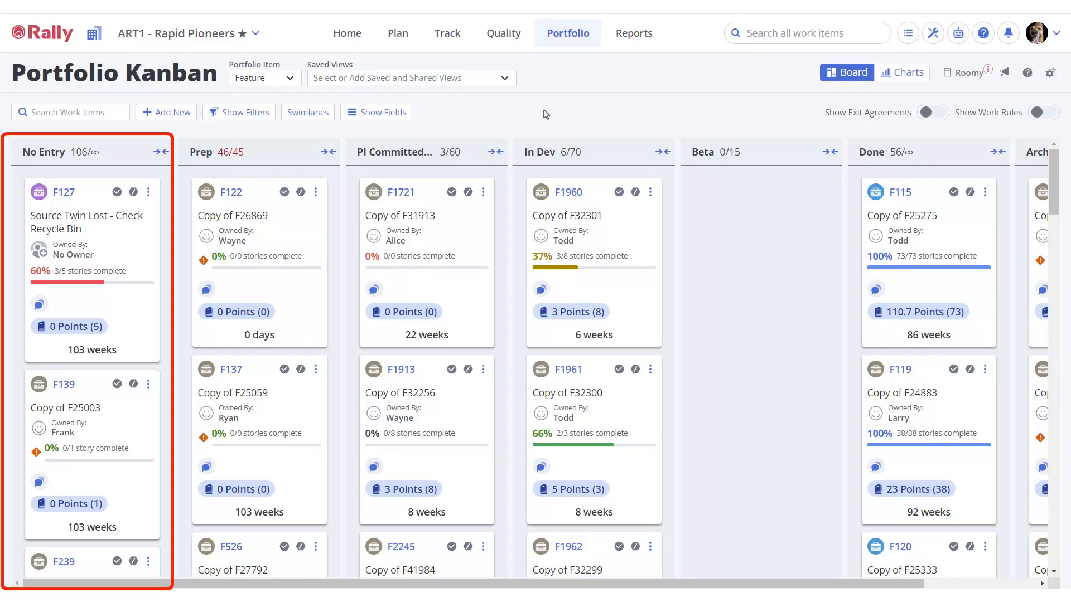
Step: Examine the user stories and the details page of feature F1721, closing each to return to the board
left_click(436, 218)
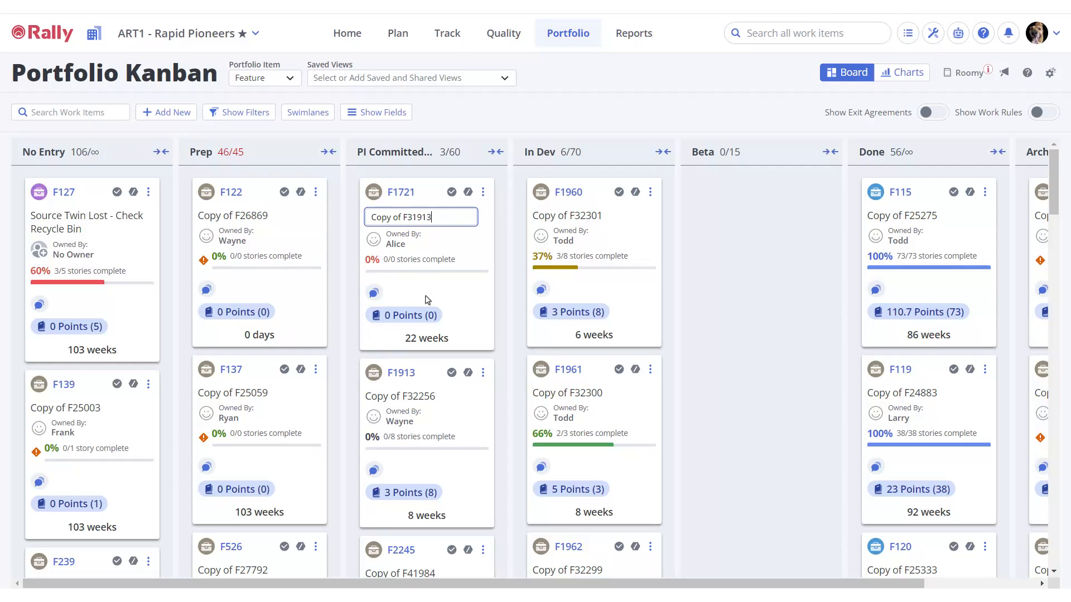
left_click(422, 316)
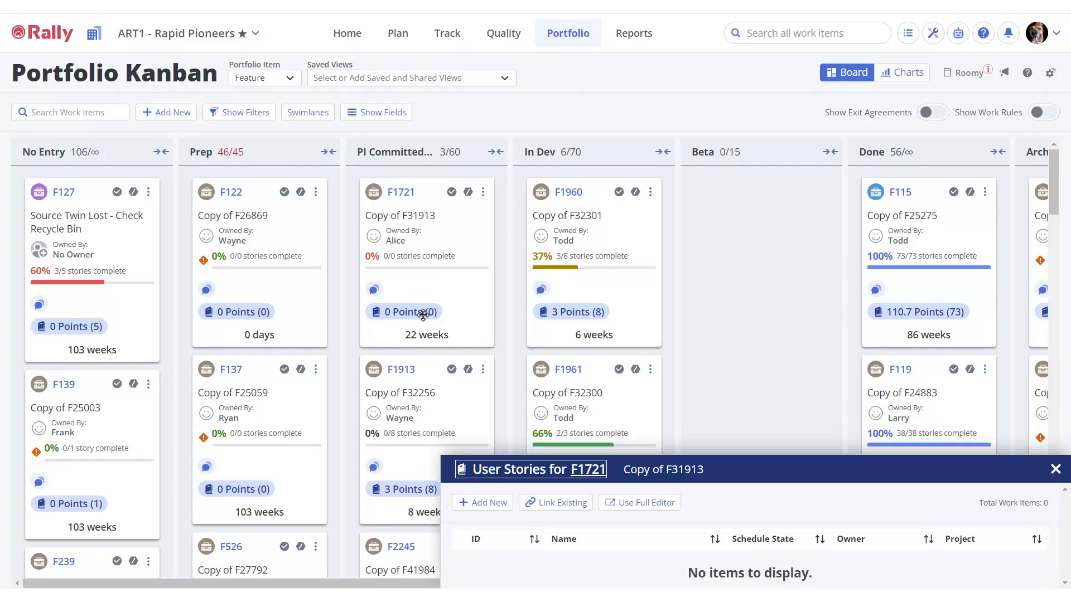
left_click(1055, 470)
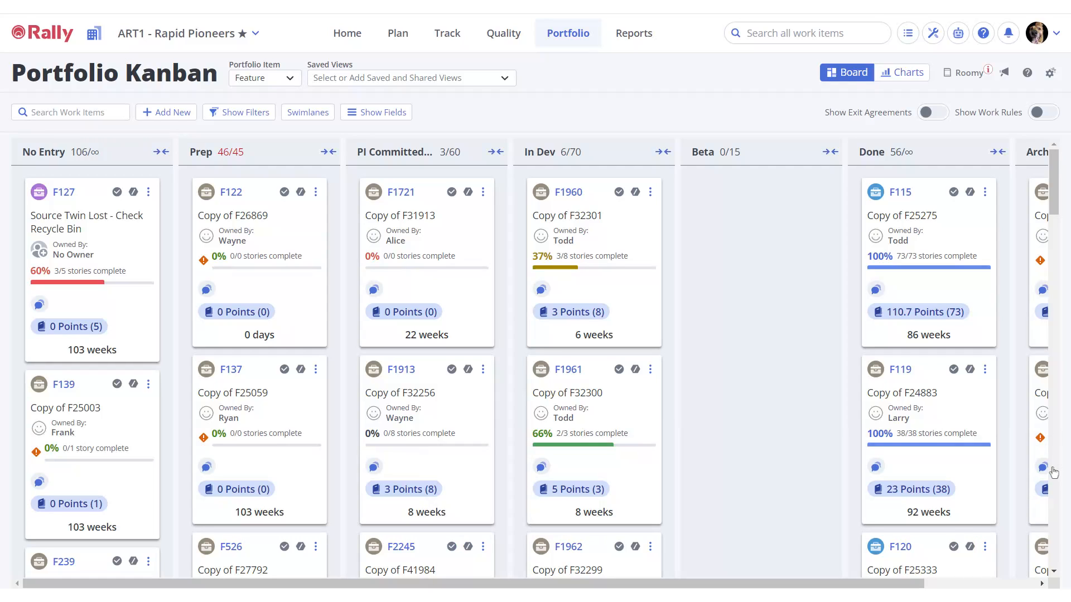
left_click(410, 197)
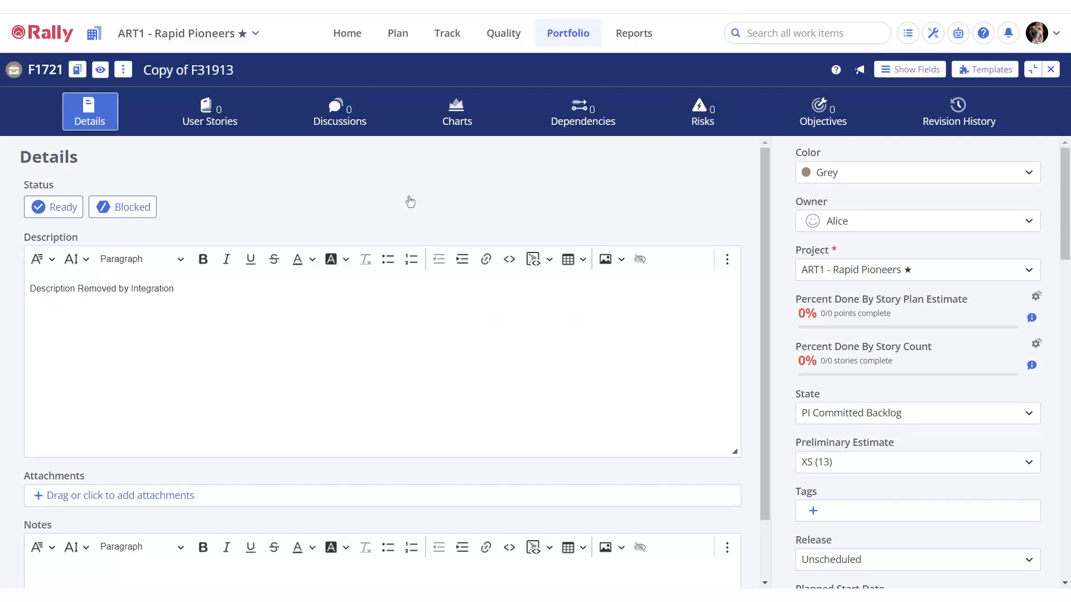
left_click(1050, 70)
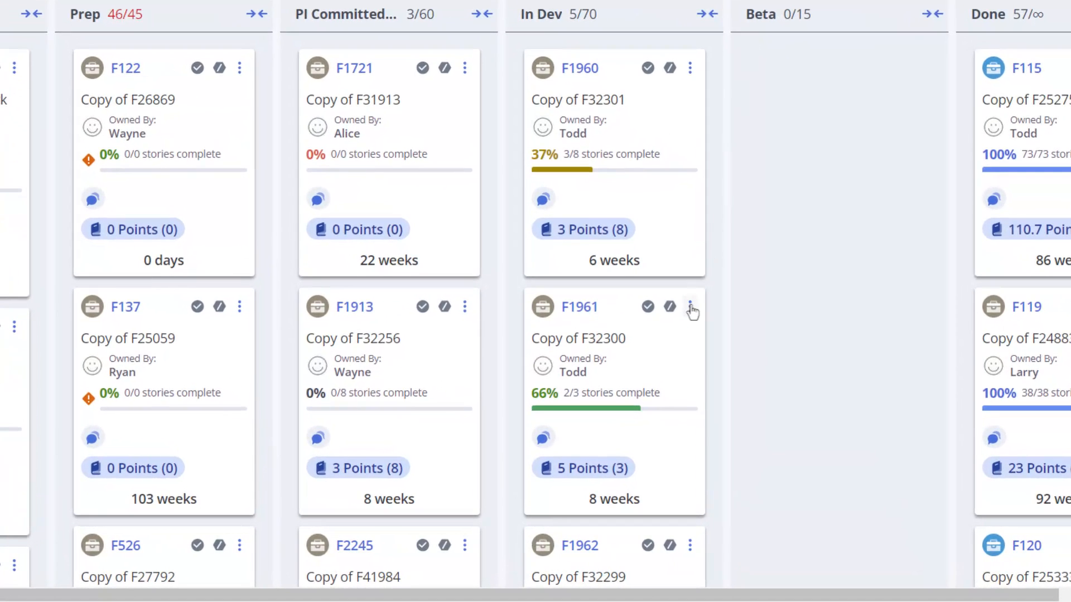
Step: Mark feature F1961 in the In Dev column as blocked without entering a reason
left_click(690, 306)
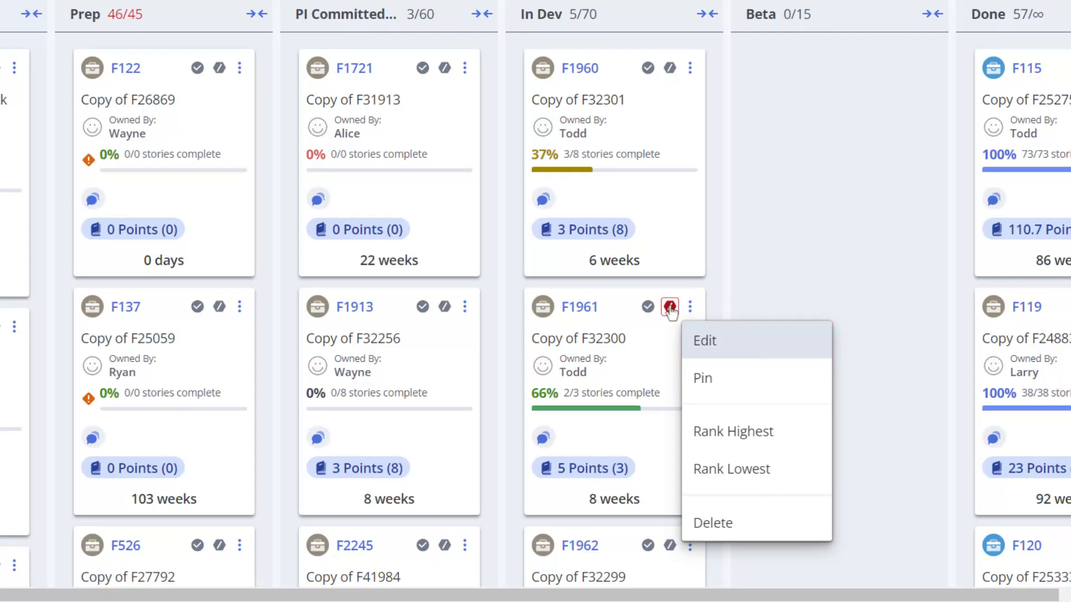
left_click(670, 307)
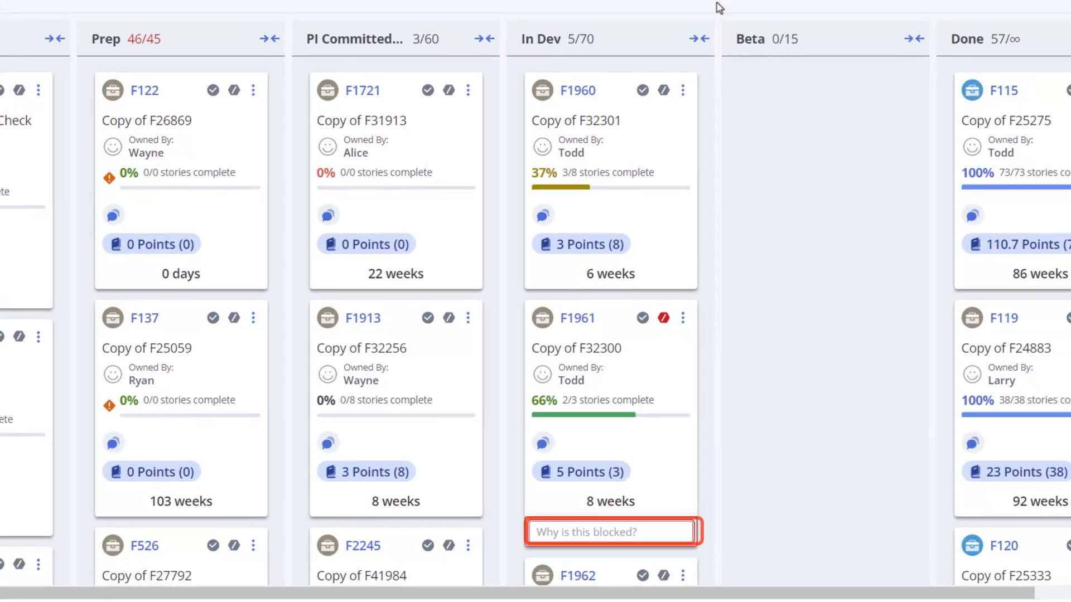
left_click(676, 111)
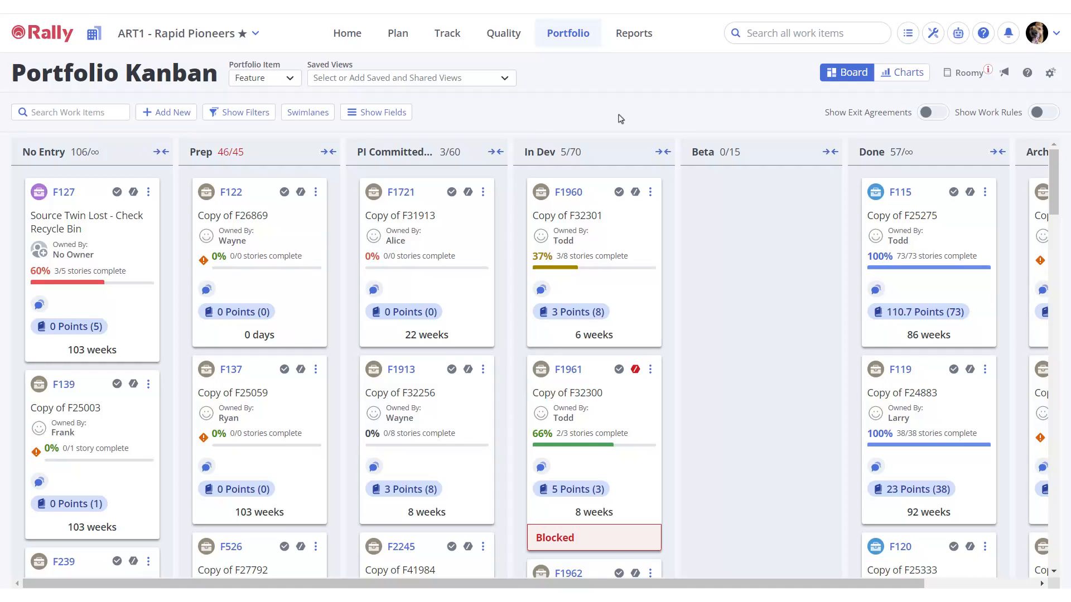
Step: Create a feature named "New Field Name" with state Prep and preliminary estimate S (20)
left_click(169, 112)
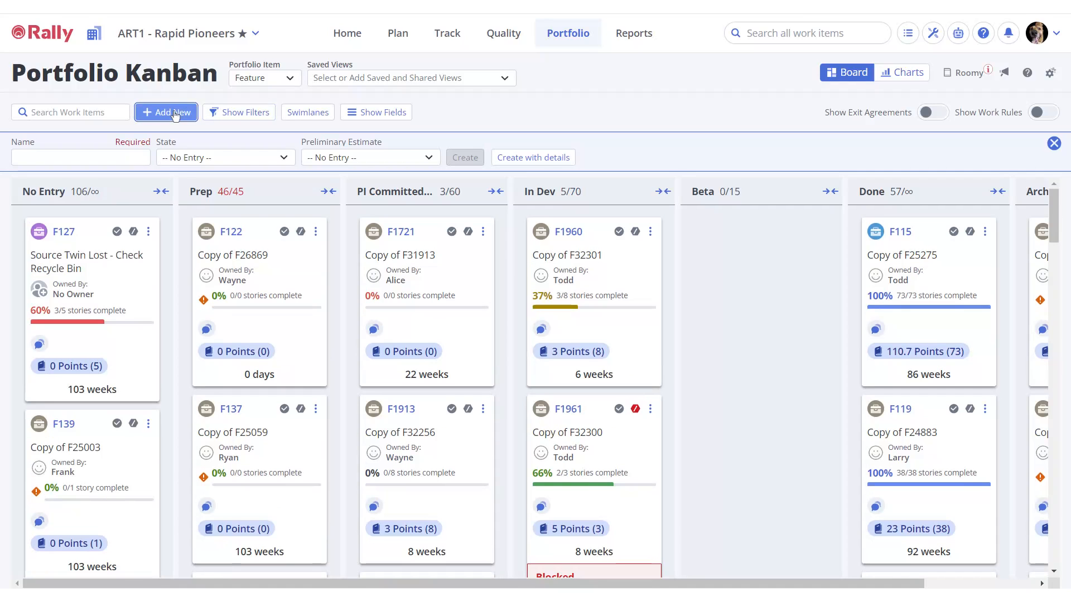
left_click(142, 155)
type("New Field Name")
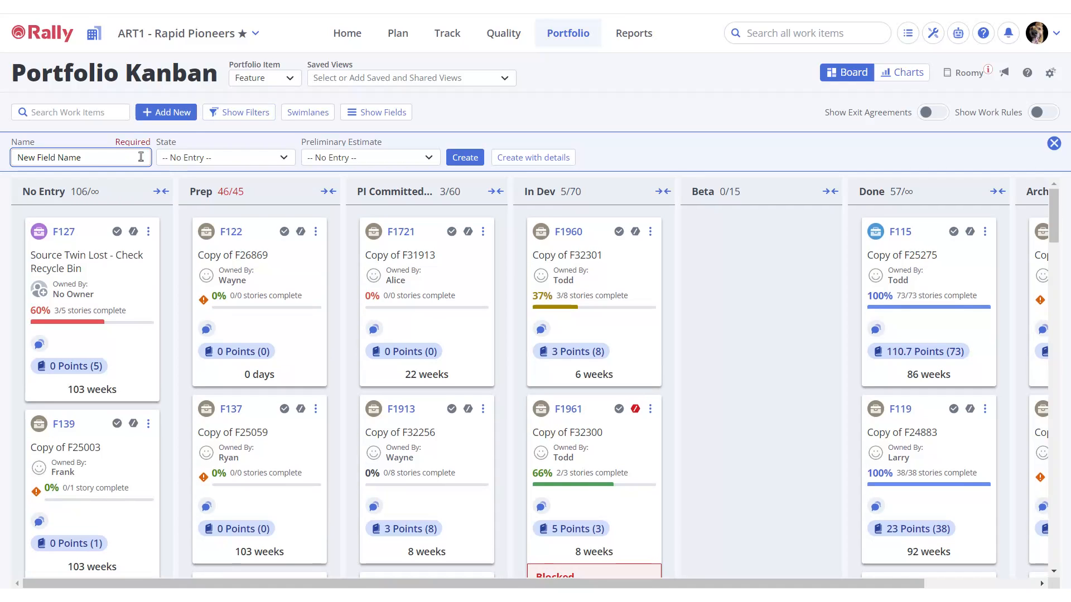
left_click(282, 158)
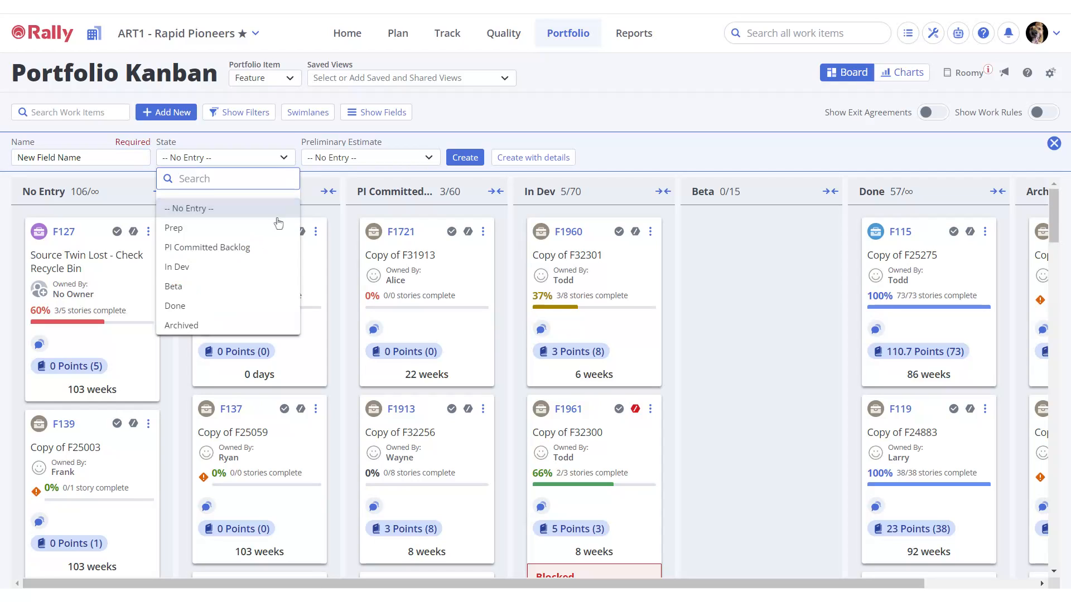
left_click(276, 228)
left_click(417, 159)
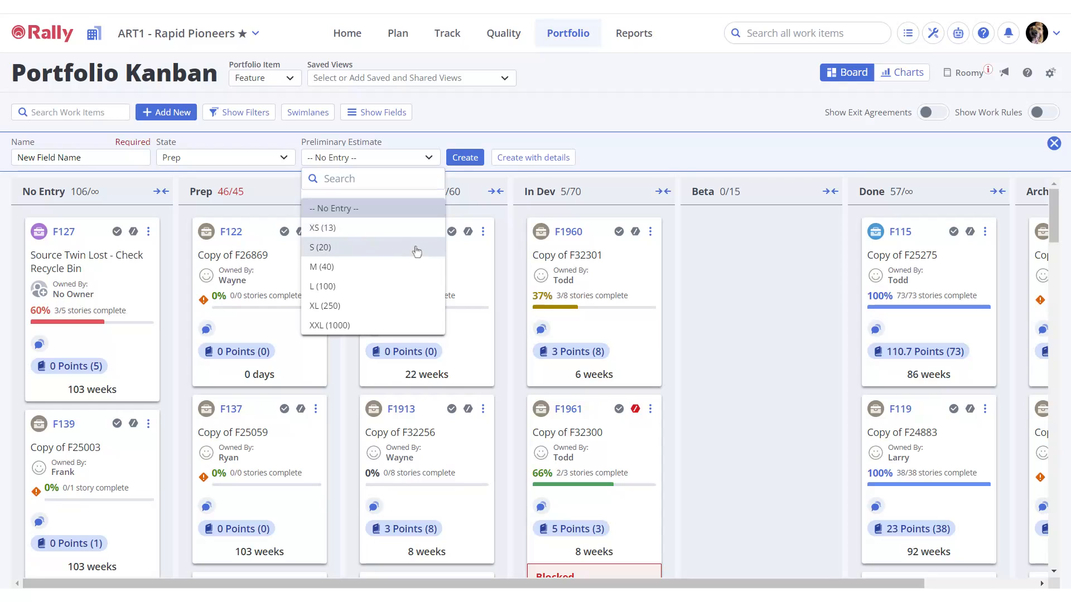
left_click(418, 249)
left_click(467, 159)
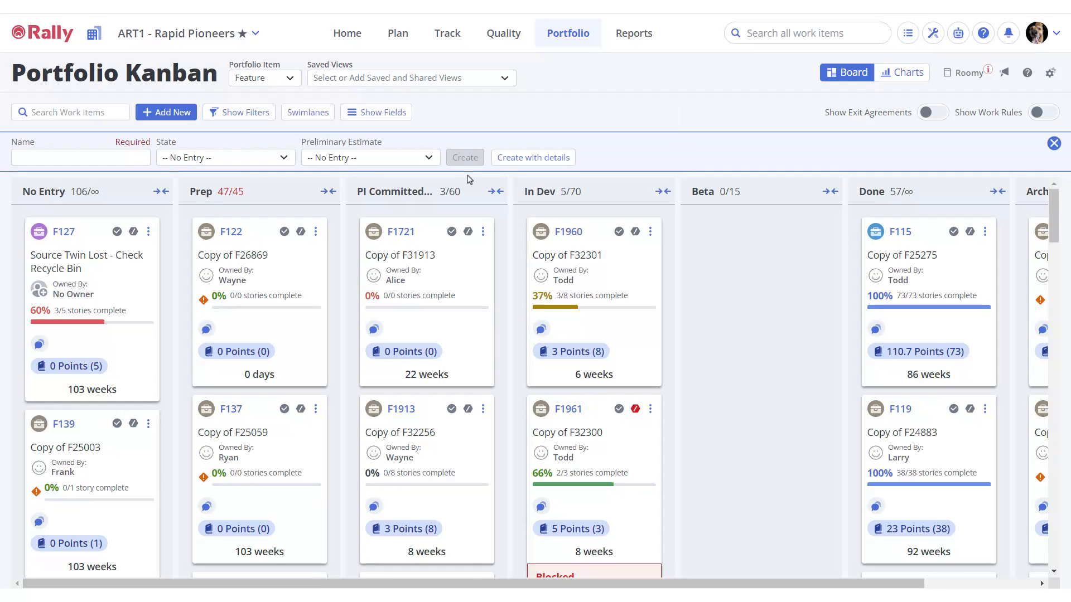
Step: Rearrange the cards: F1721 into In Dev, F1960 into Beta, and F2245 above F1913 in the PI Committed column
left_click_drag(438, 225, 595, 271)
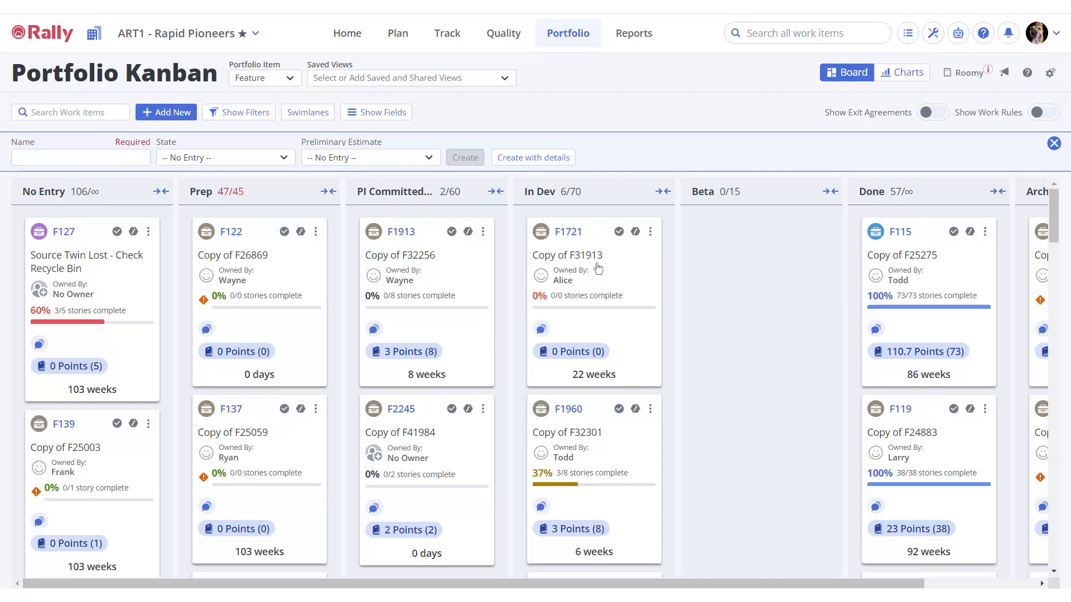
left_click_drag(591, 403, 771, 229)
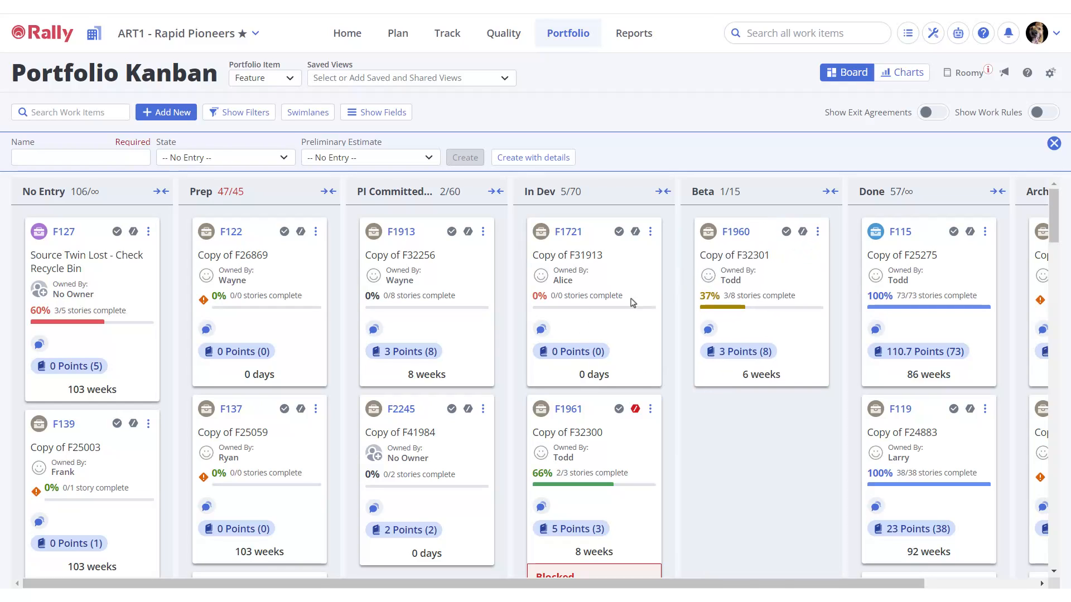
left_click_drag(431, 415, 431, 228)
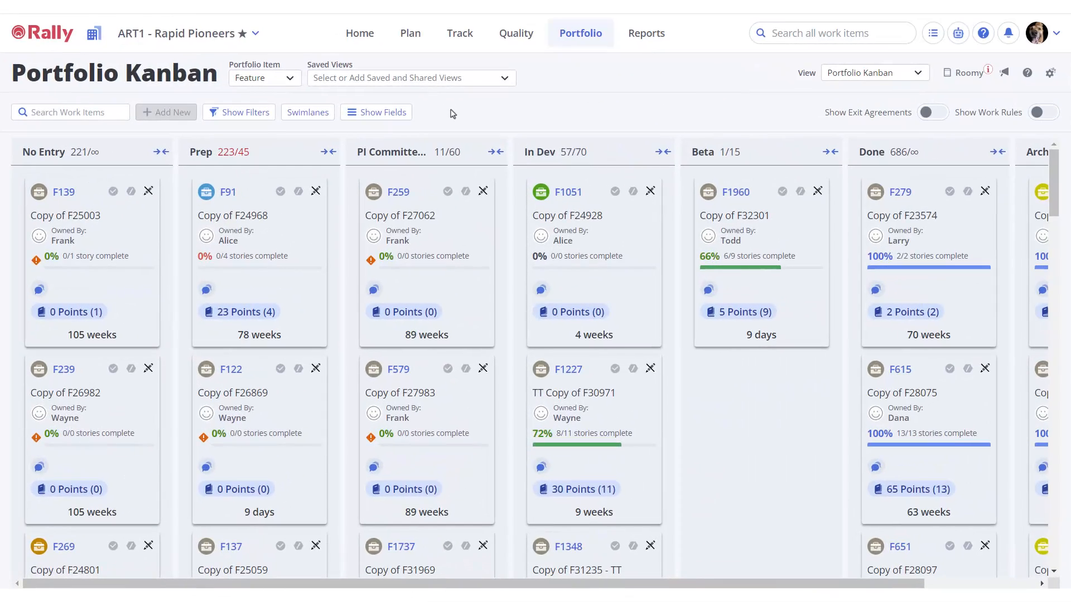
Step: Add a Parent filter to the board and limit it to initiative I2: Copy of I5696
left_click(246, 113)
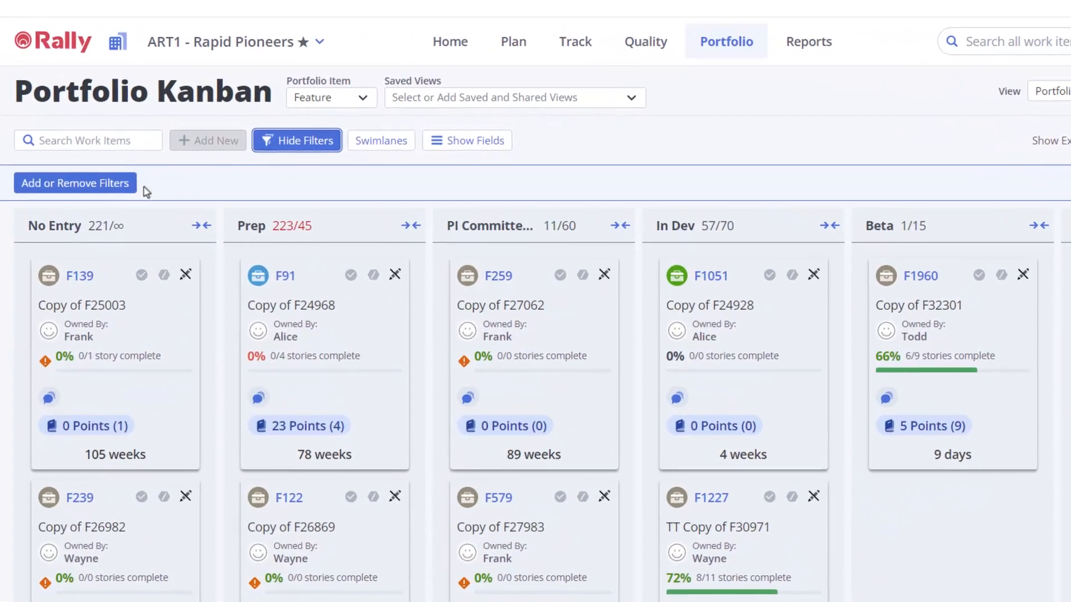
left_click(116, 187)
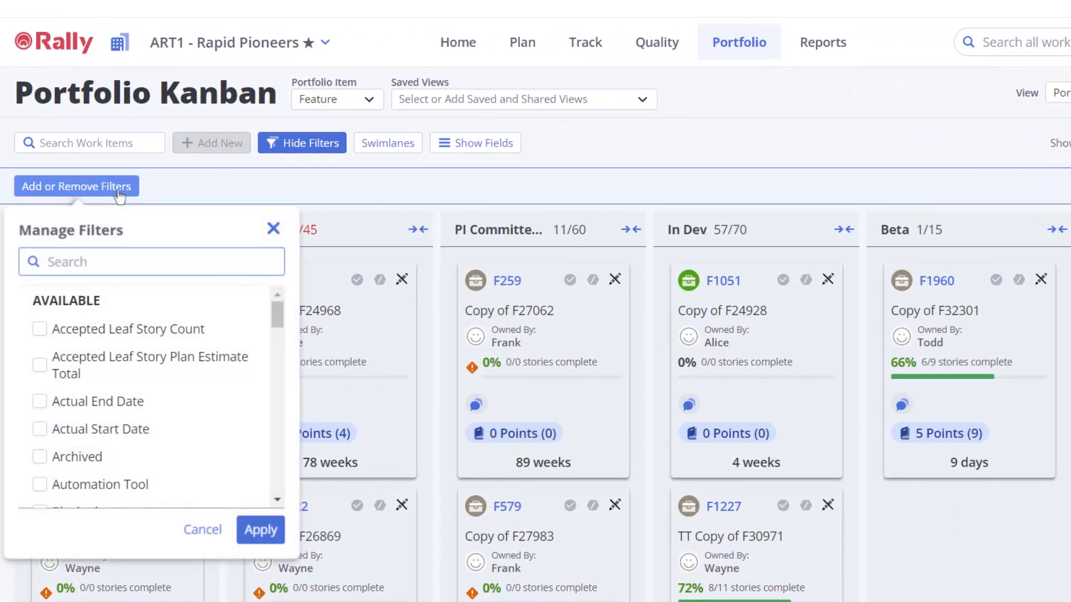
type("parent")
left_click(39, 329)
left_click(256, 530)
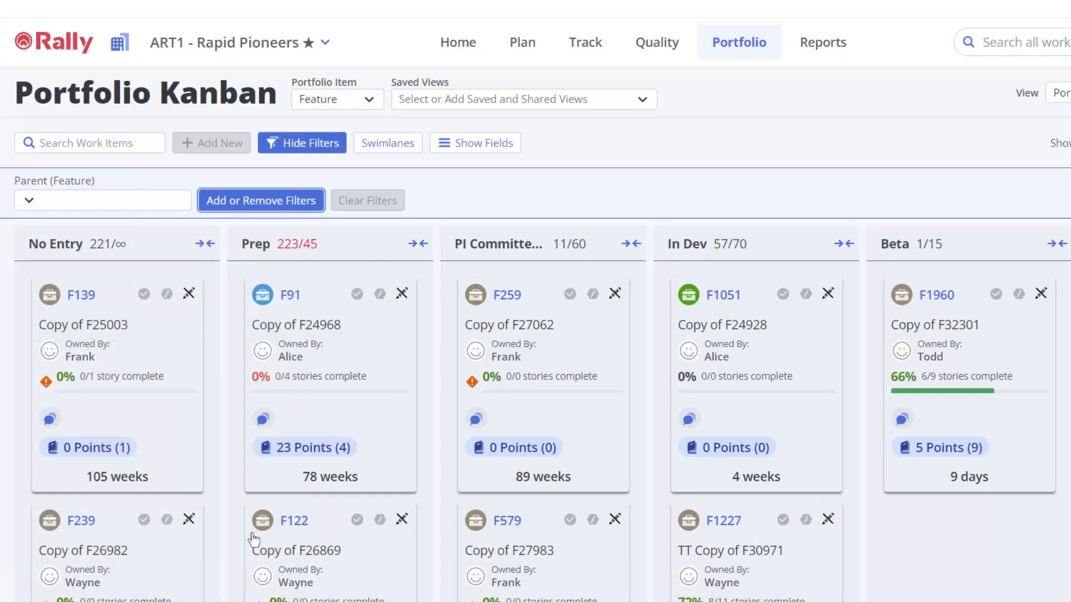
left_click(30, 202)
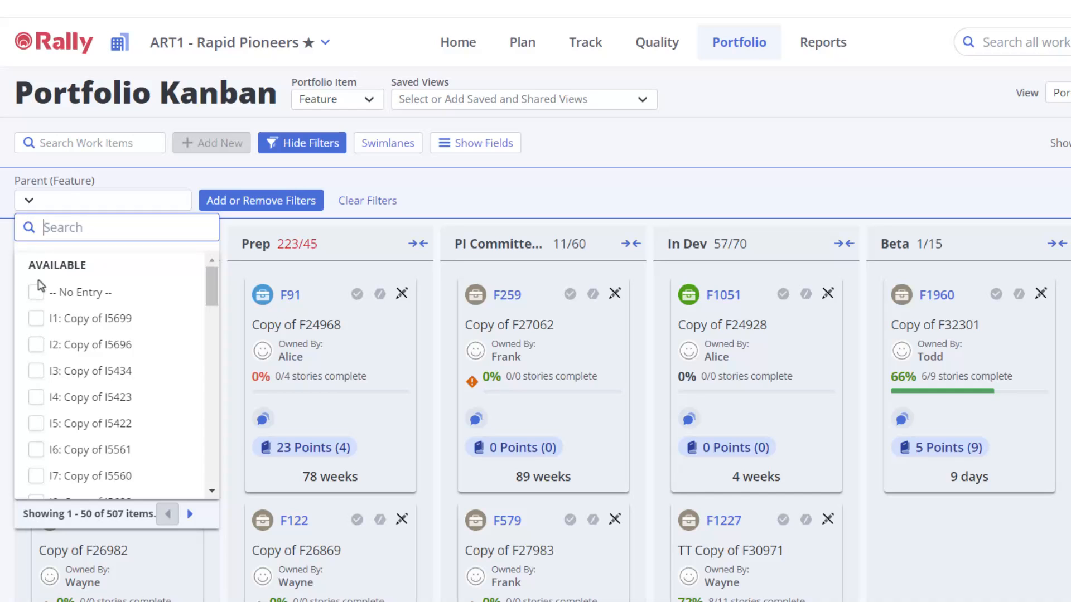
left_click(37, 343)
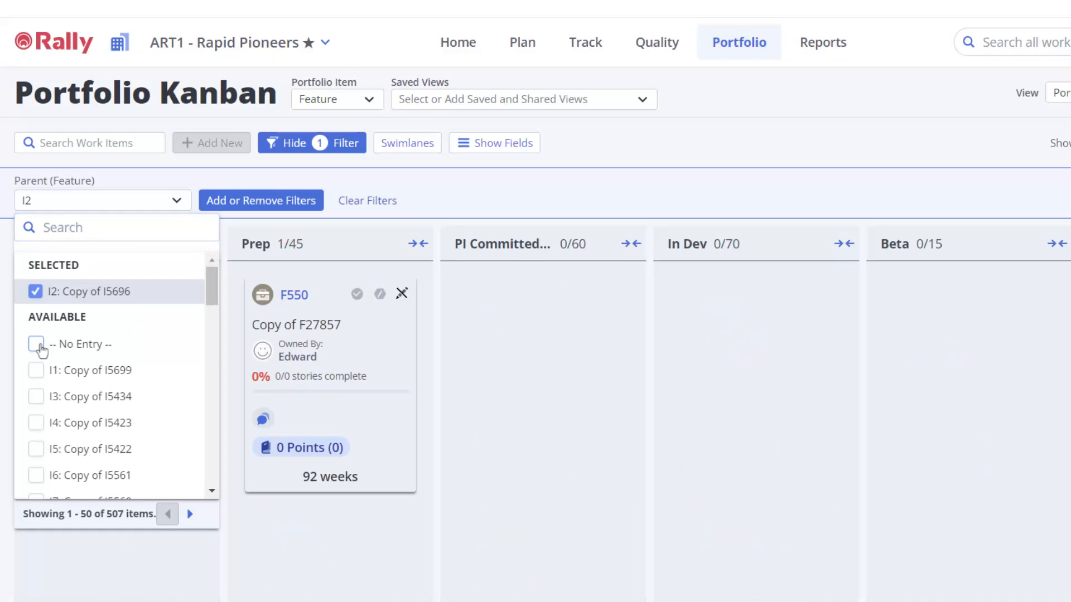
left_click(501, 199)
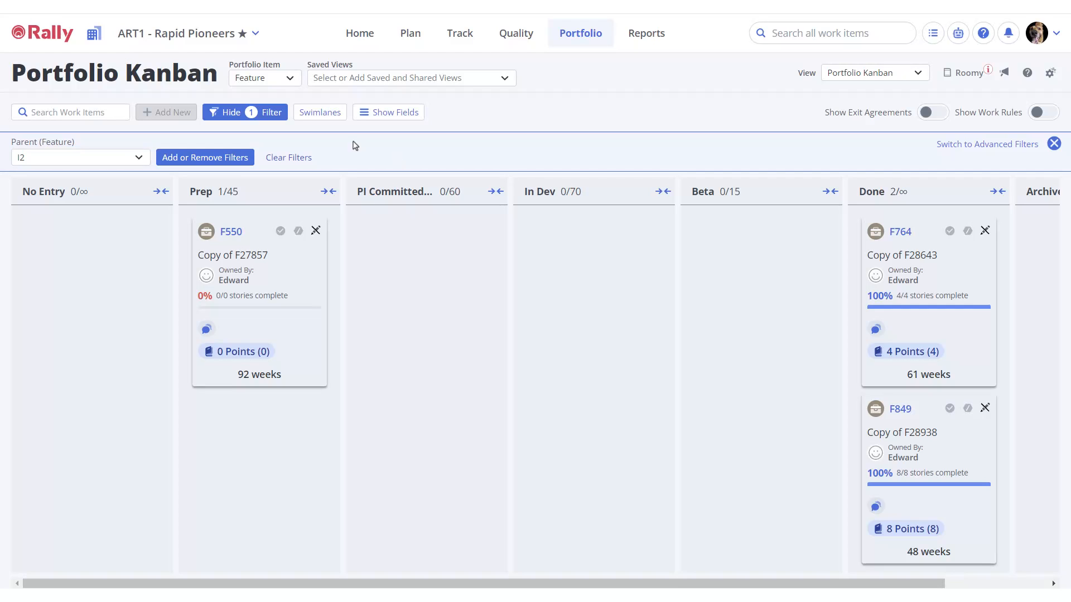
Step: Add a Project filter alongside the existing Parent filter
left_click(225, 157)
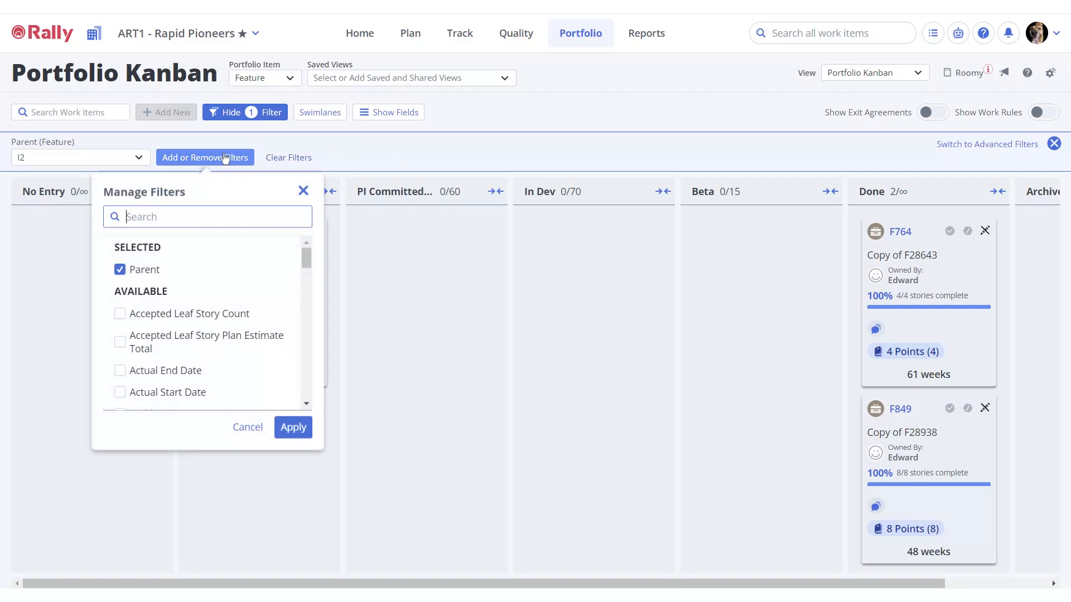
type("proj")
left_click(119, 273)
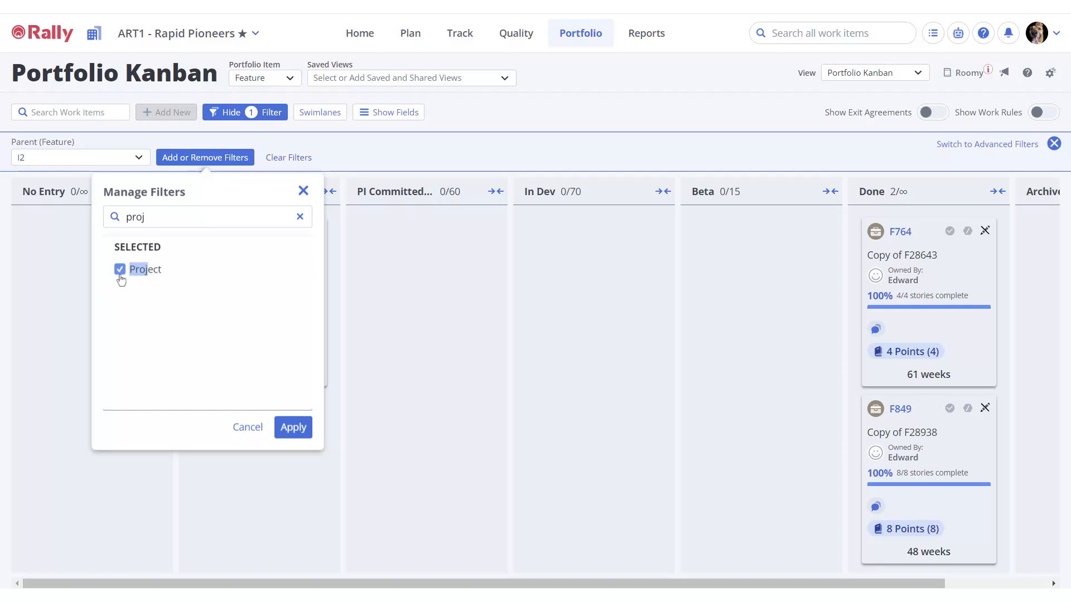
left_click(294, 427)
Step: Browse the teams under ART1 - Rapid Pioneers in the Project filter and close the list without selecting any
left_click(284, 158)
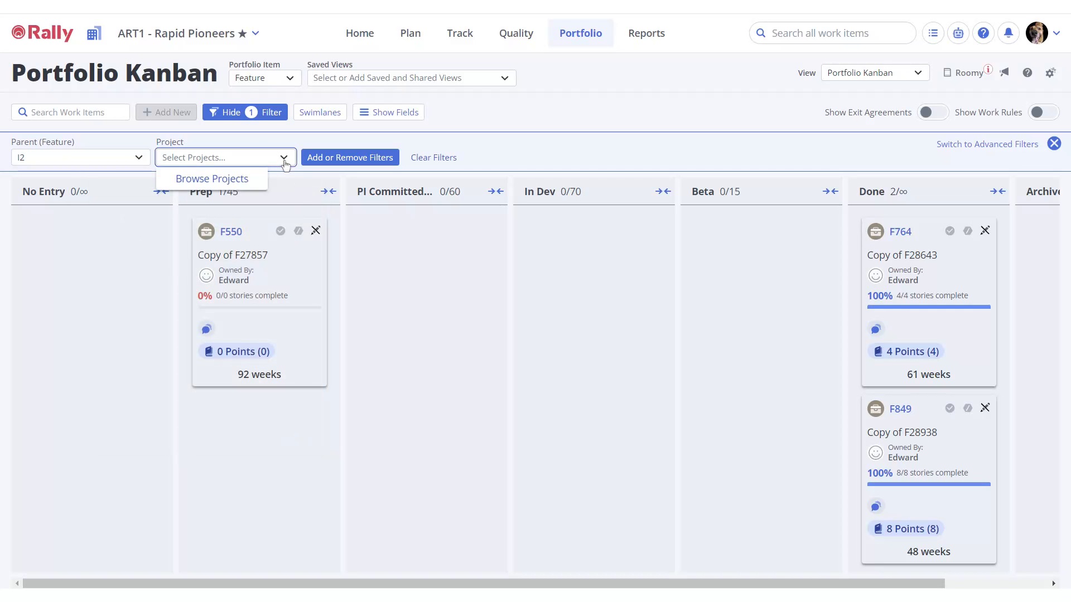
left_click(227, 186)
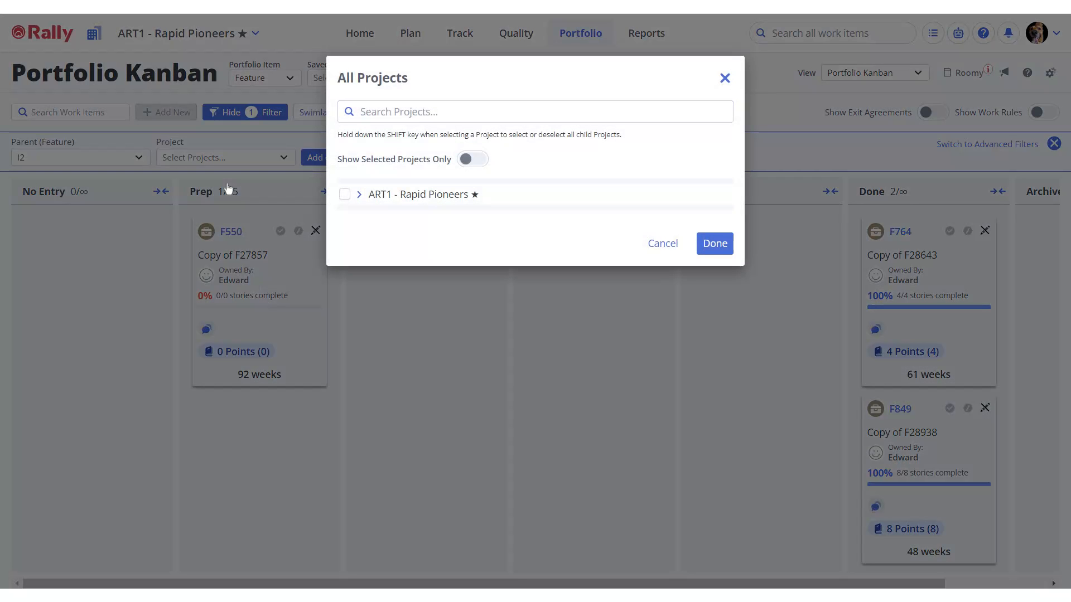
left_click(359, 195)
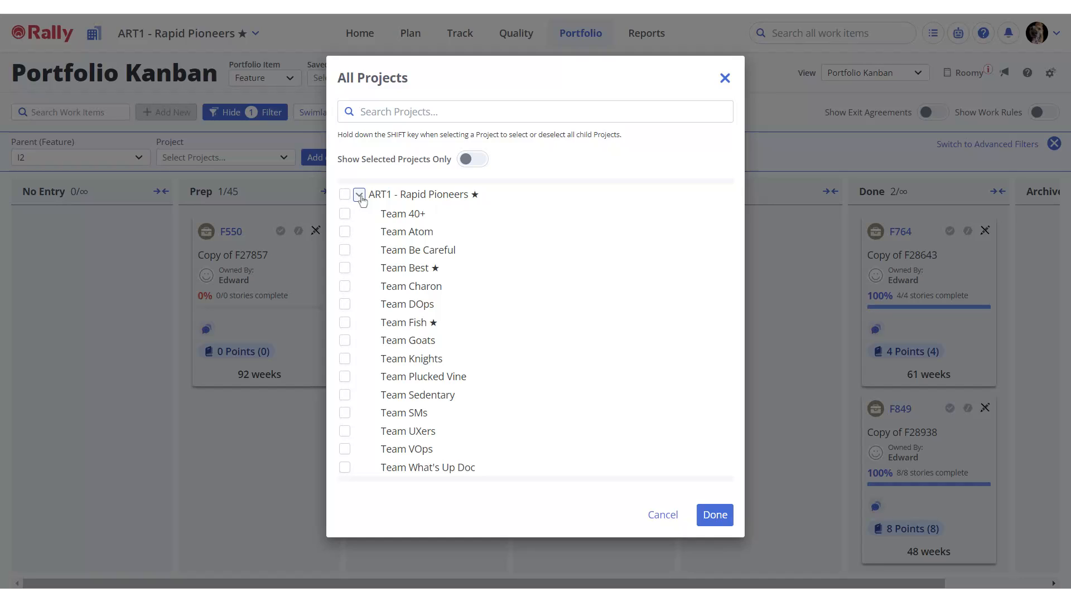
left_click(712, 513)
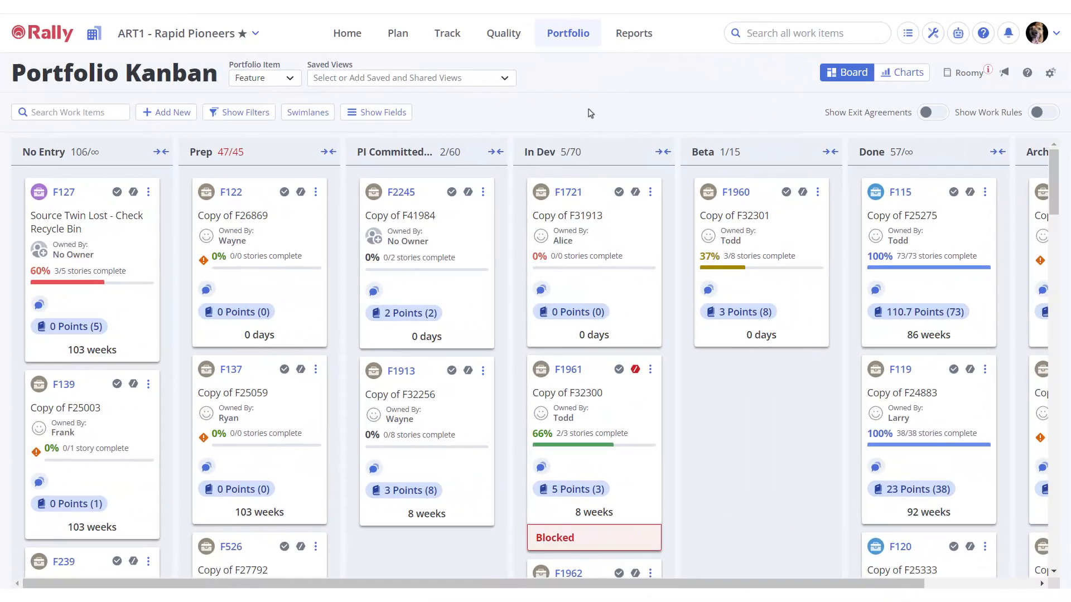
Step: Show the Release field on the feature cards
left_click(396, 116)
type("release")
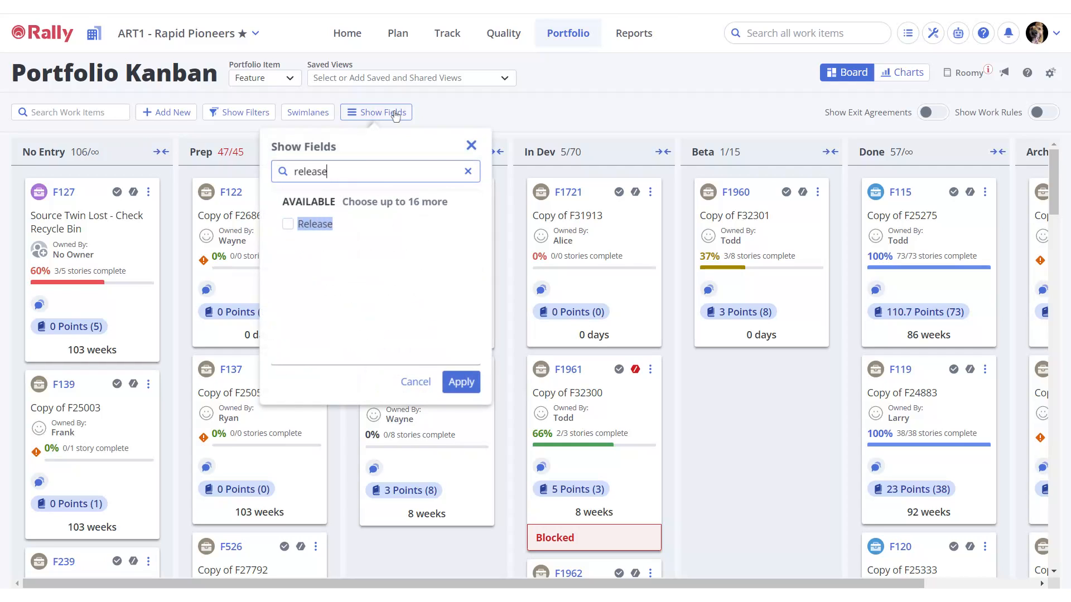
left_click(289, 224)
left_click(462, 382)
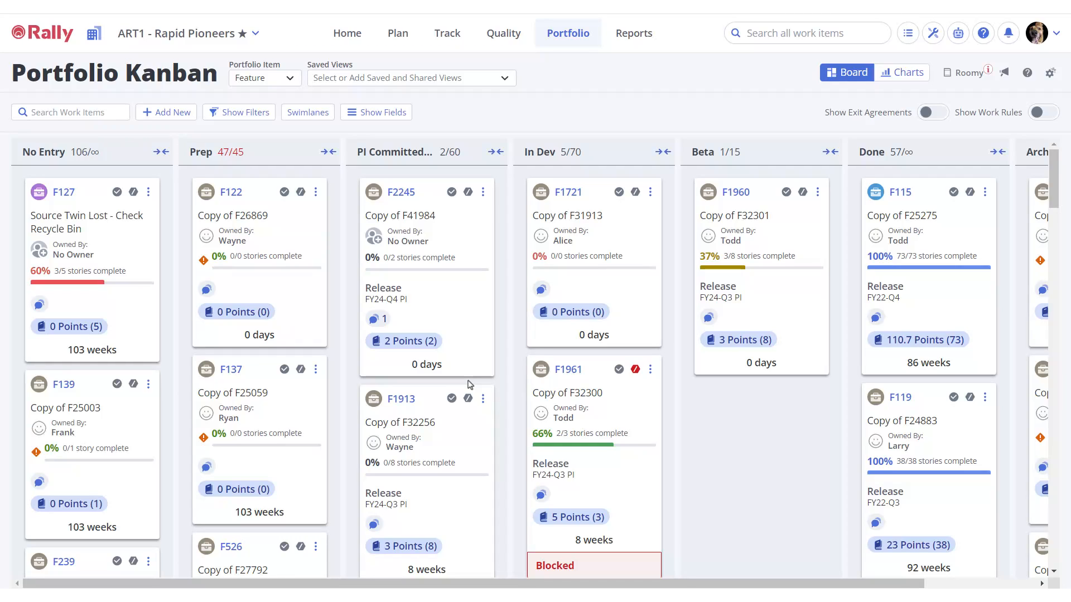
Step: Read the discussion posts on feature F2245 and return to the board
left_click(374, 319)
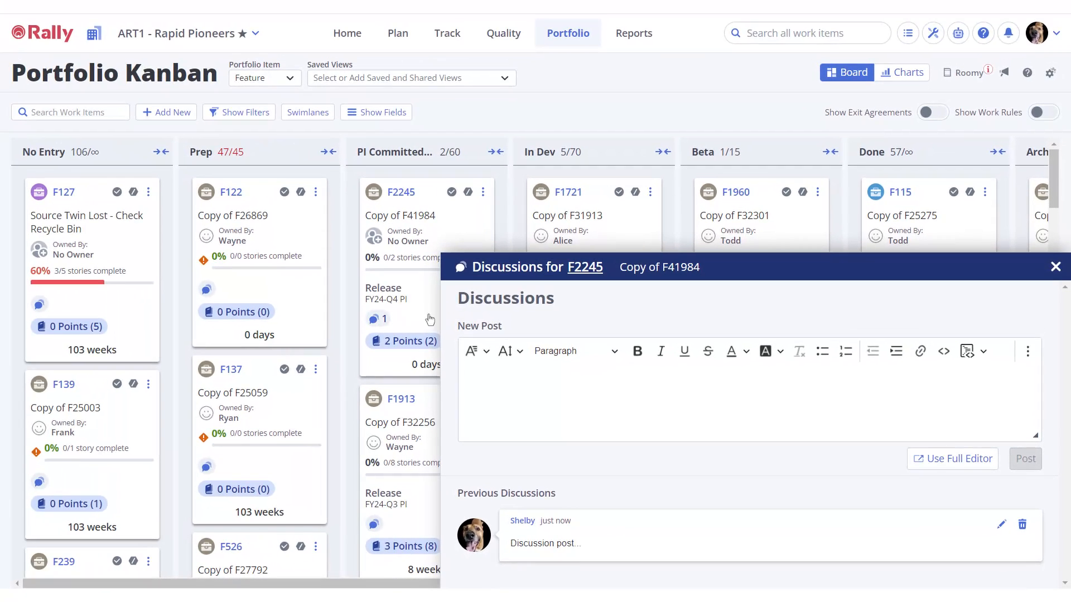
left_click(1054, 274)
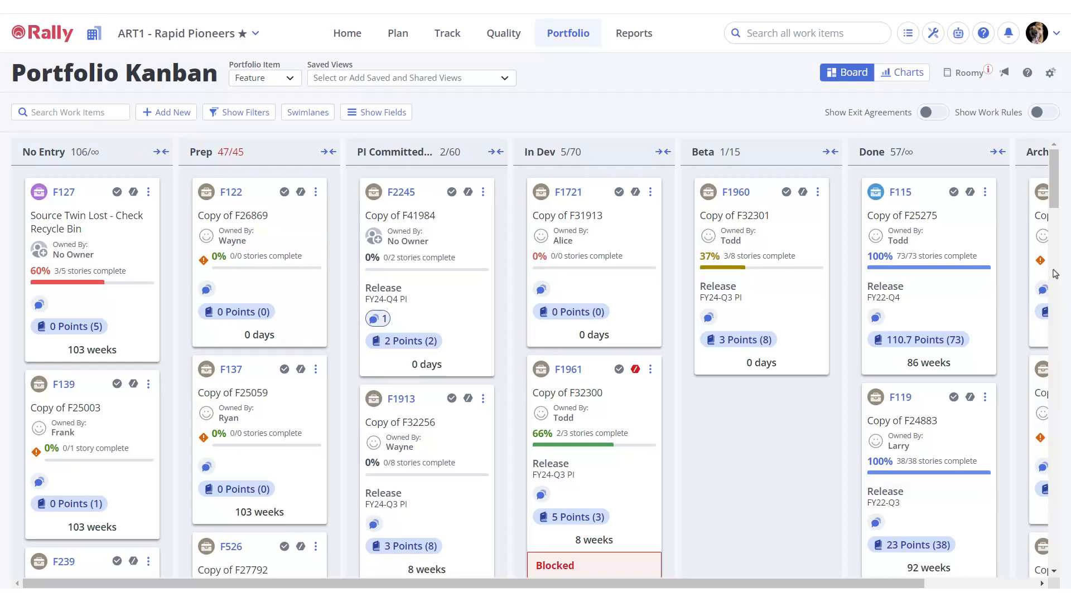
Step: Show the Dependencies field on the feature cards
left_click(388, 113)
type("depe")
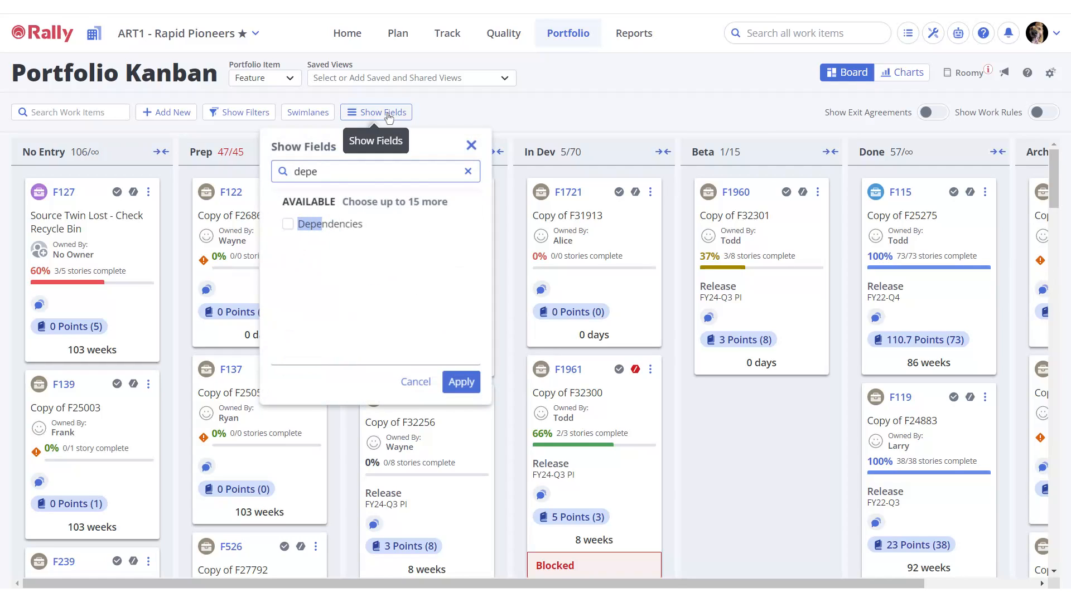
left_click(288, 223)
left_click(461, 383)
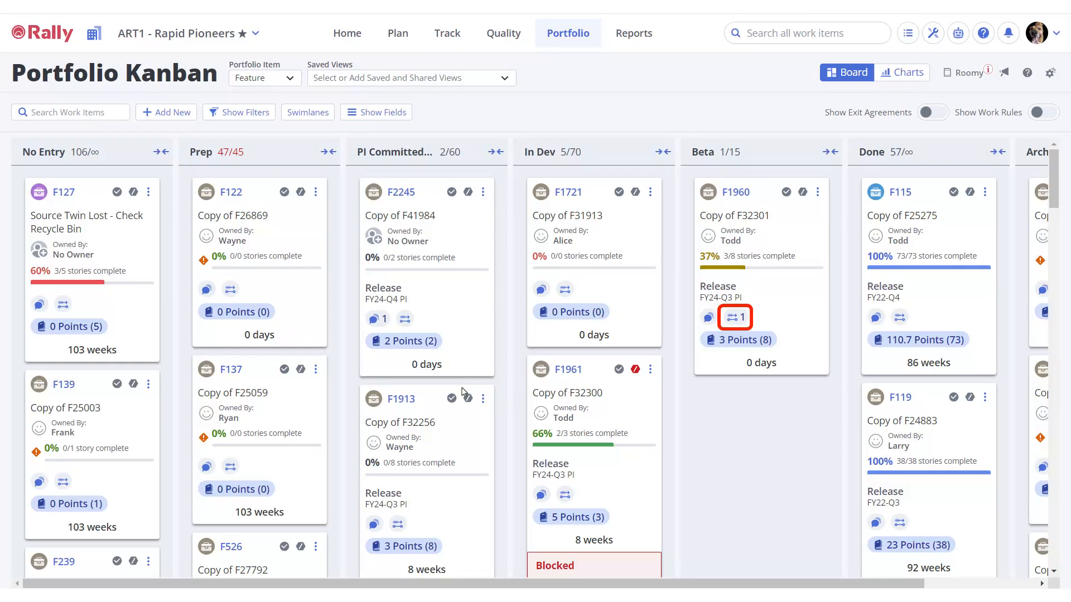
Step: Inspect the dependencies of feature F1960 in the Beta column and return to the board
left_click(737, 318)
left_click(580, 434)
left_click(636, 79)
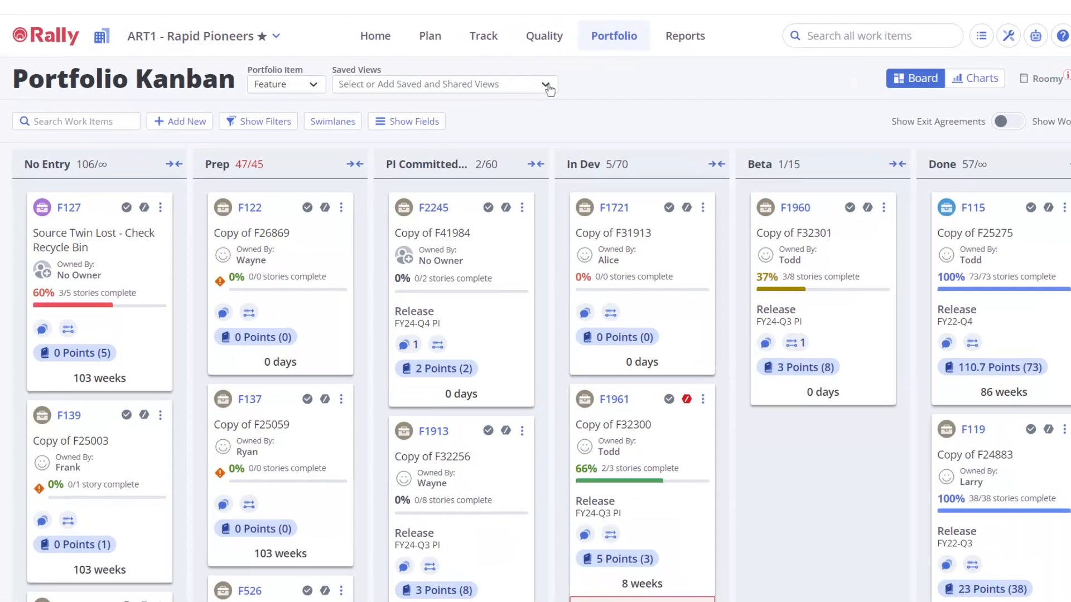
Step: Open the saved views options for the current board
left_click(504, 79)
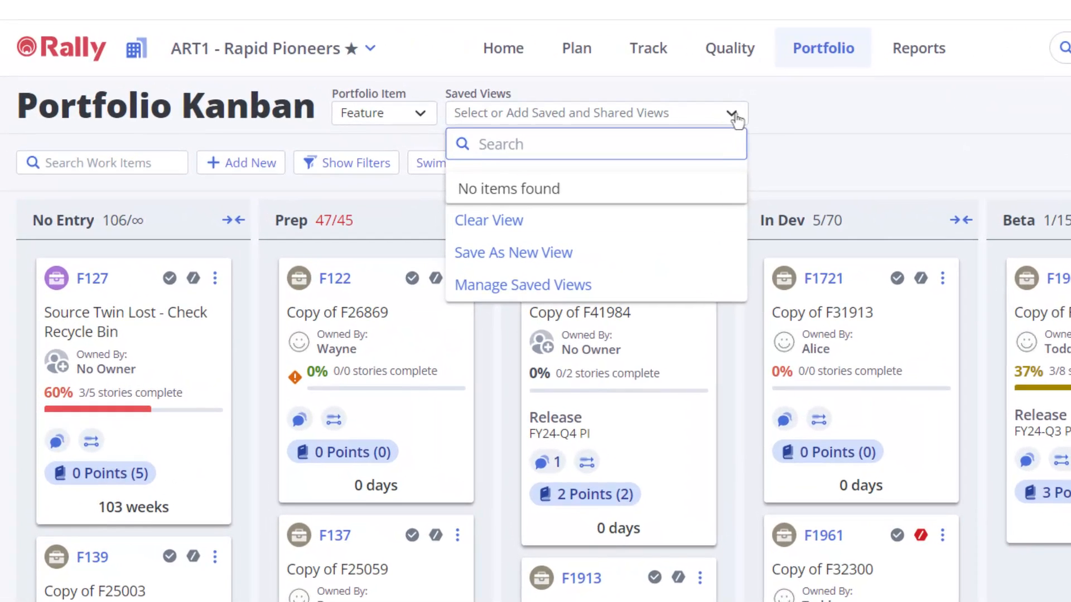